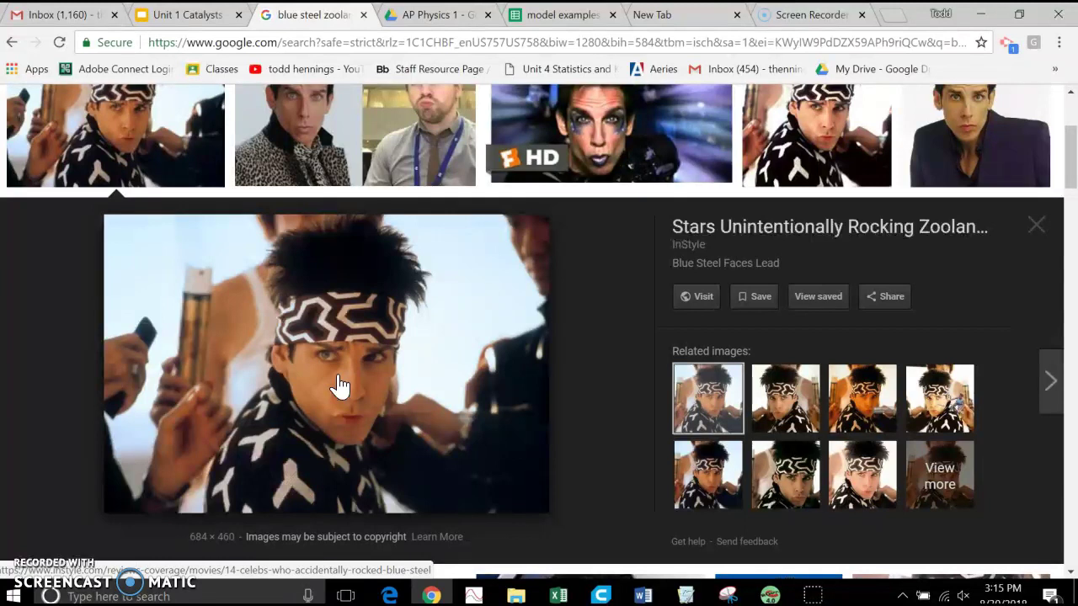
- Switch from the image search results to the model examples spreadsheet
{"action": "left_click", "coordinate": [327, 385]}
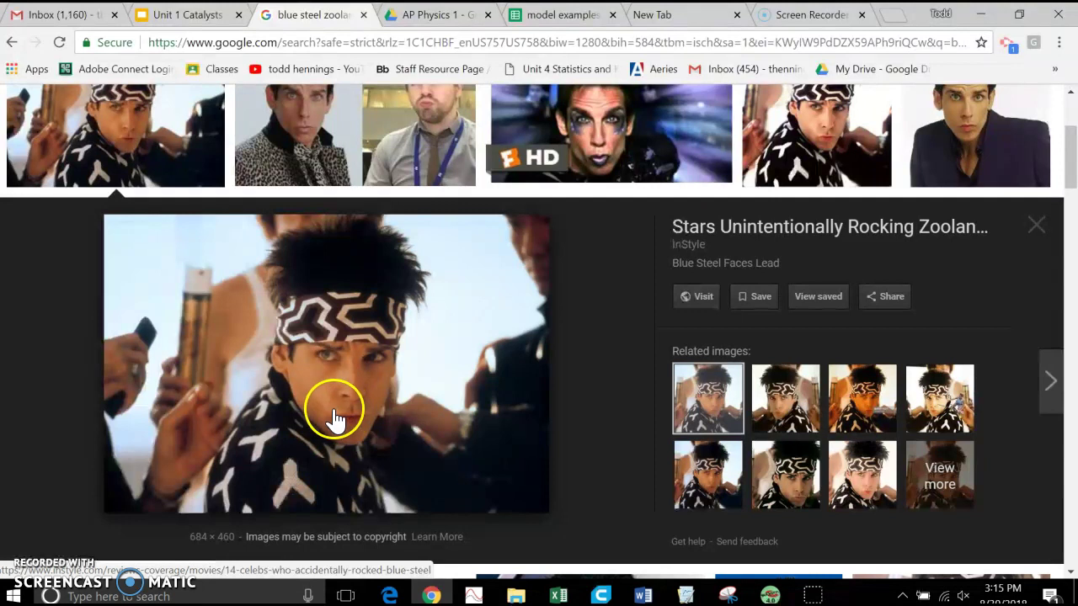
{"action": "left_click", "coordinate": [551, 15]}
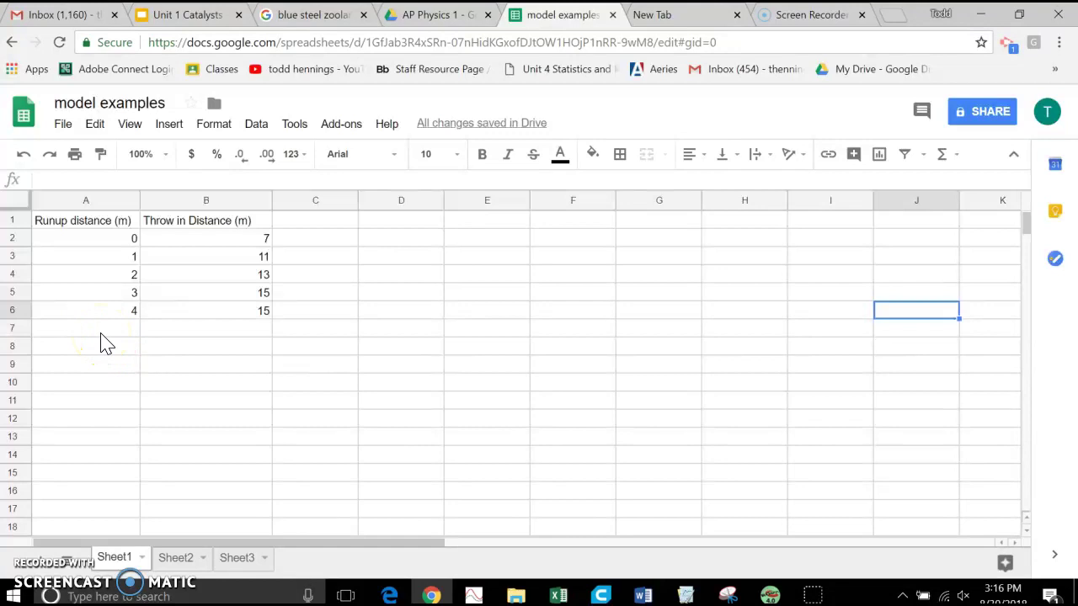
- Examine the runup distance and throw in distance columns and their headers in row 1
{"action": "left_click", "coordinate": [94, 200]}
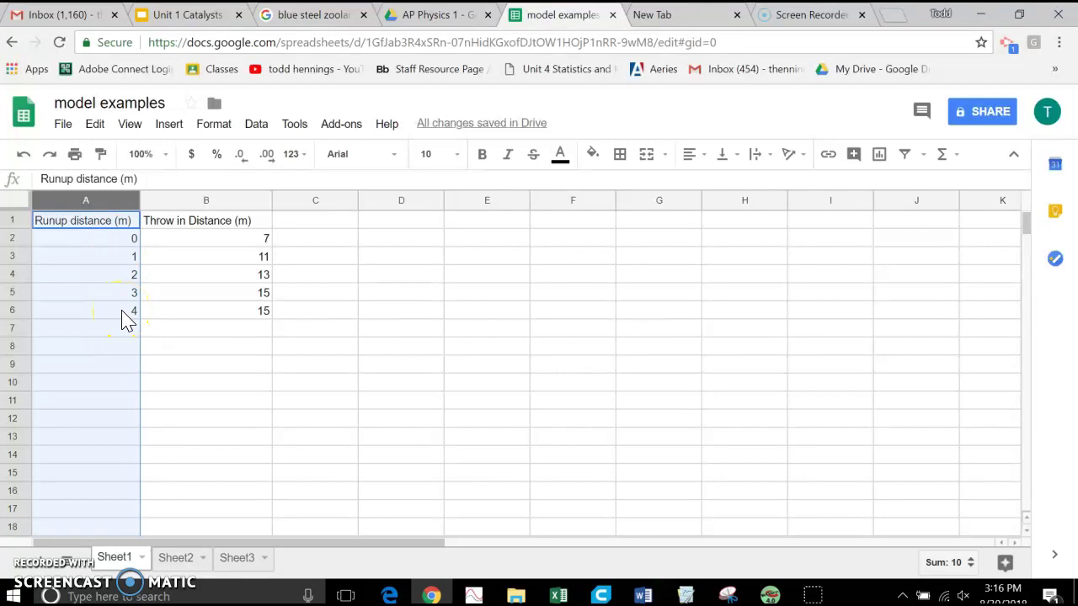
{"action": "left_click", "coordinate": [189, 201]}
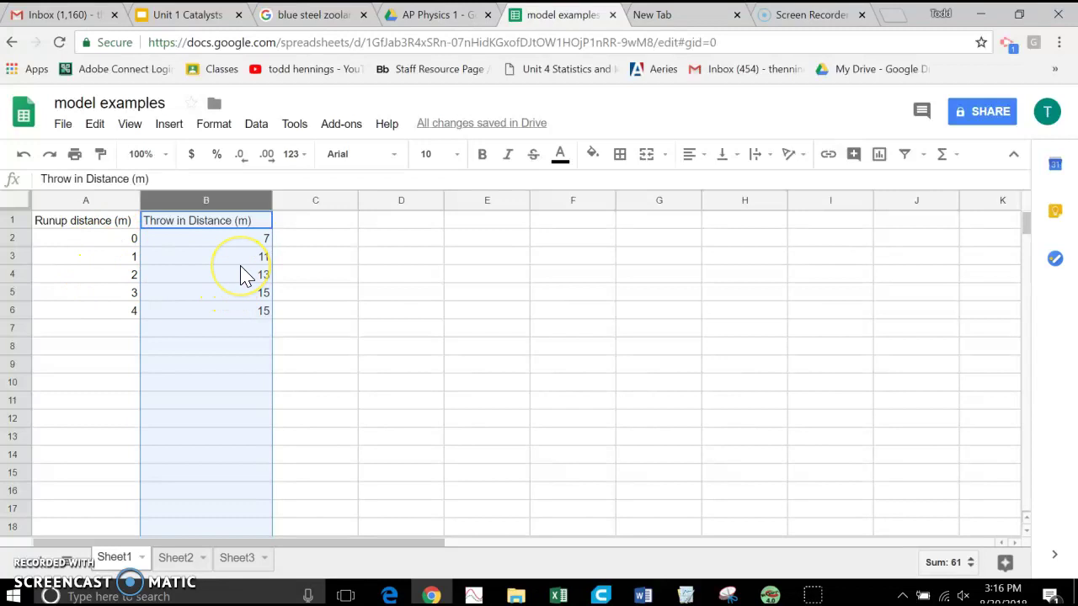
{"action": "left_click", "coordinate": [328, 277]}
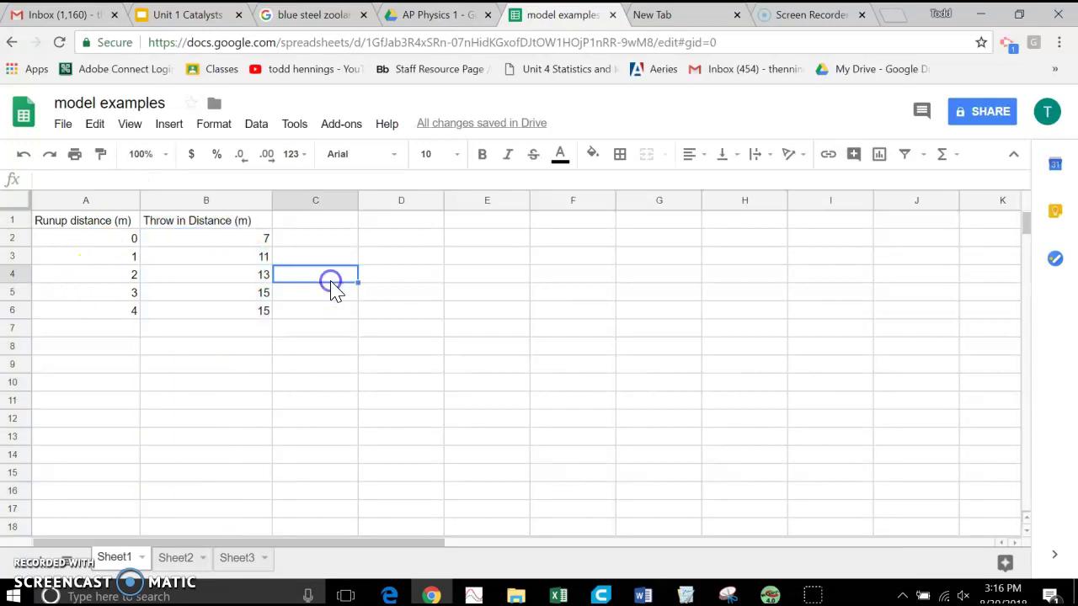
{"action": "left_click", "coordinate": [89, 200]}
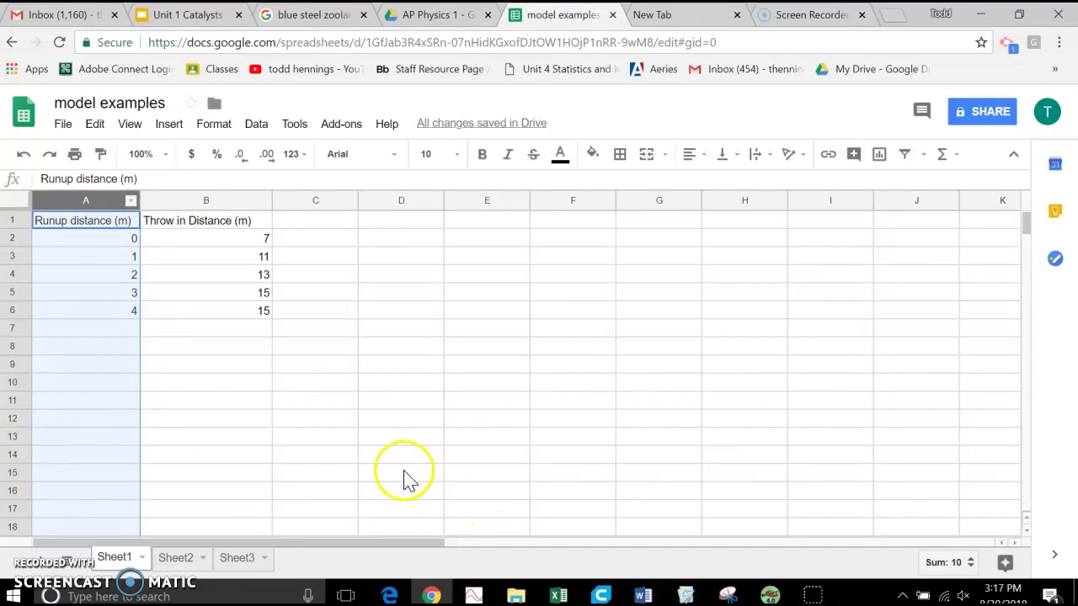
{"action": "left_click", "coordinate": [194, 207]}
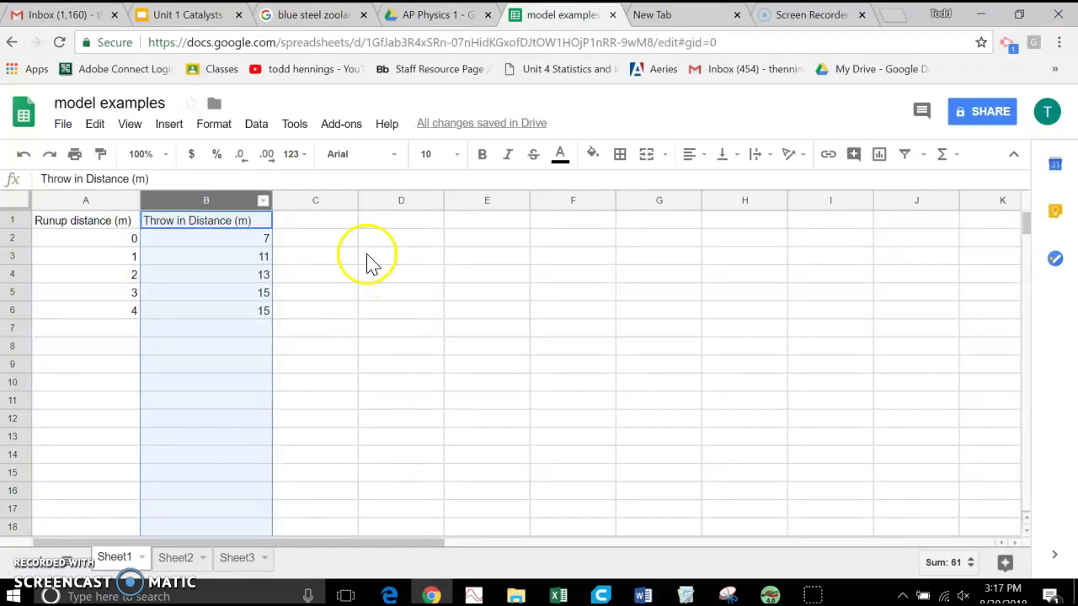
{"action": "left_click", "coordinate": [337, 440]}
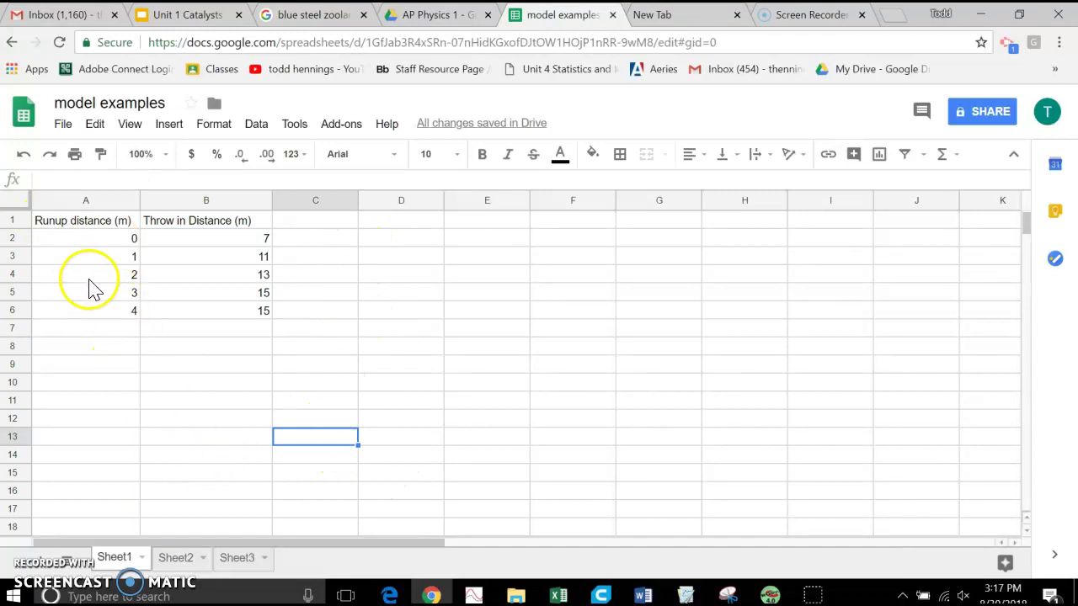
{"action": "left_click", "coordinate": [92, 220]}
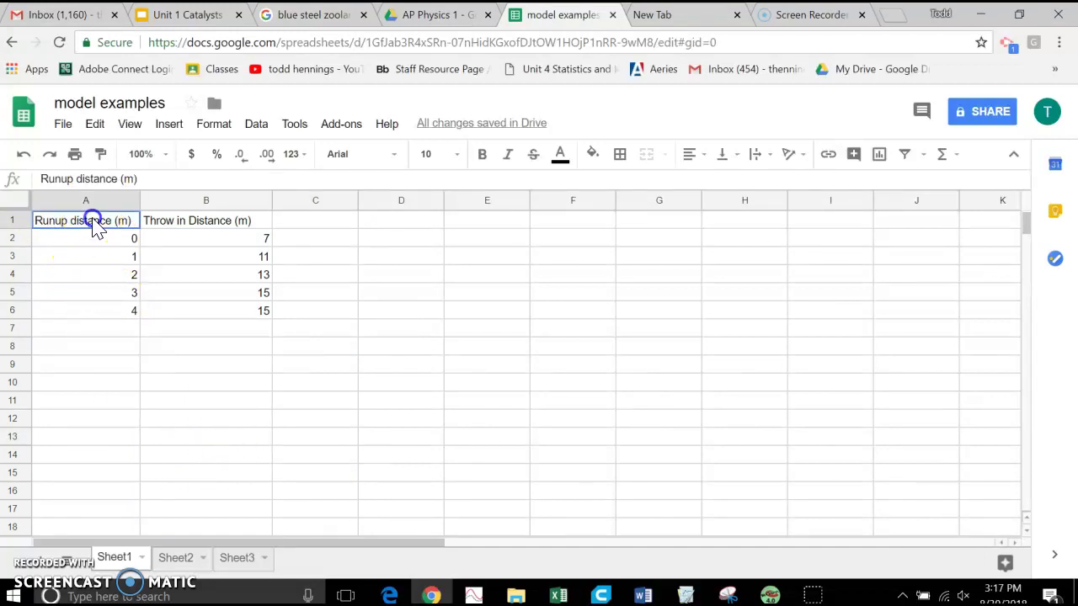
{"action": "left_click", "coordinate": [187, 224]}
{"action": "left_click", "coordinate": [76, 229]}
{"action": "left_click", "coordinate": [15, 219]}
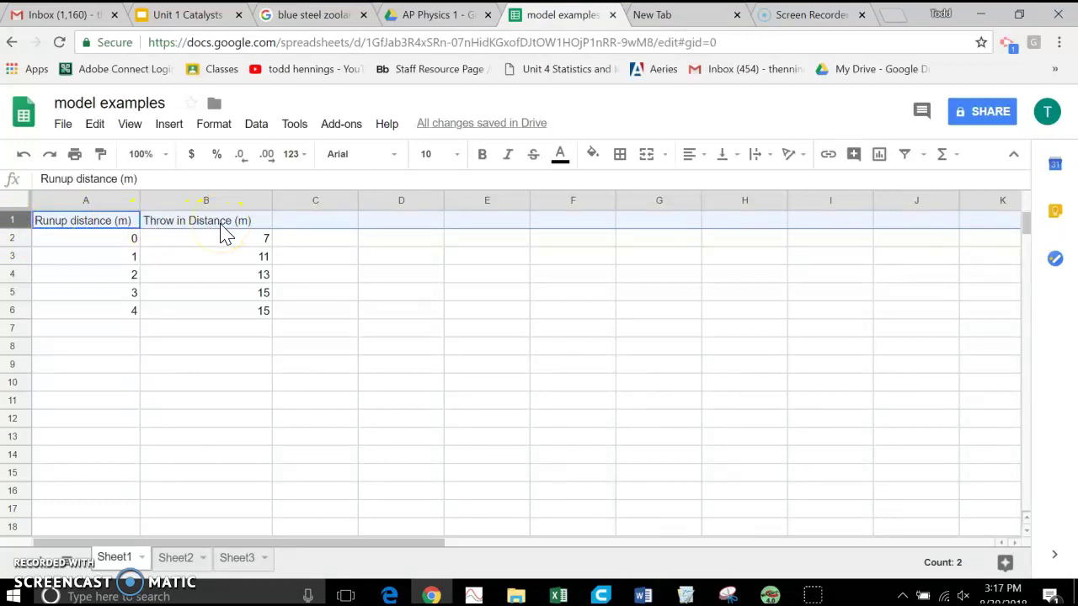
{"action": "left_click", "coordinate": [77, 260]}
- Insert a chart of the data range A1:B6 and set its chart type to Scatter chart
{"action": "left_click_drag", "start_coordinate": [90, 221], "coordinate": [200, 312]}
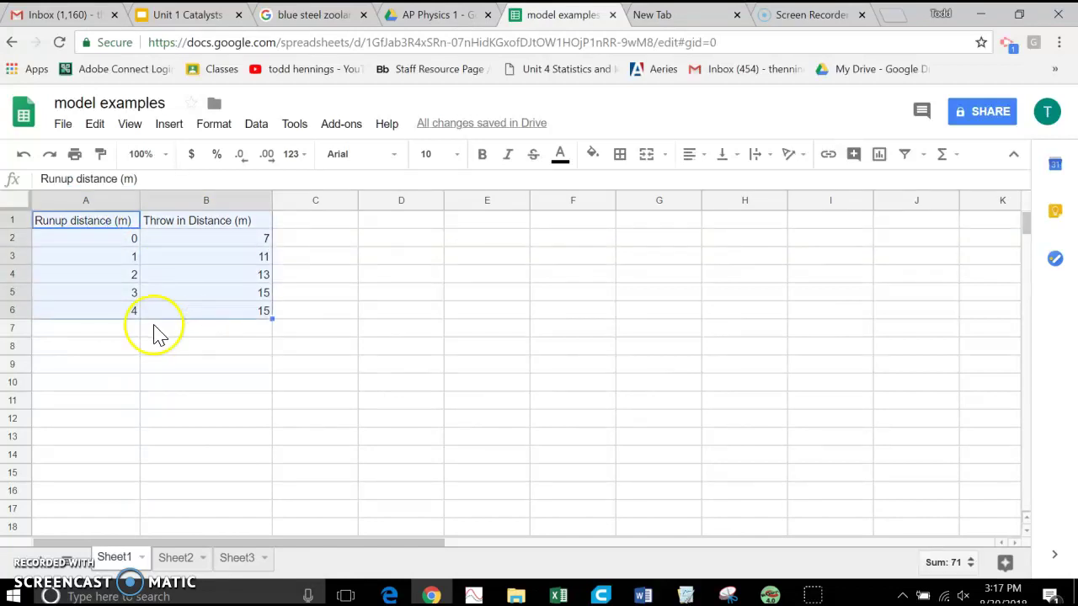
{"action": "left_click", "coordinate": [881, 156]}
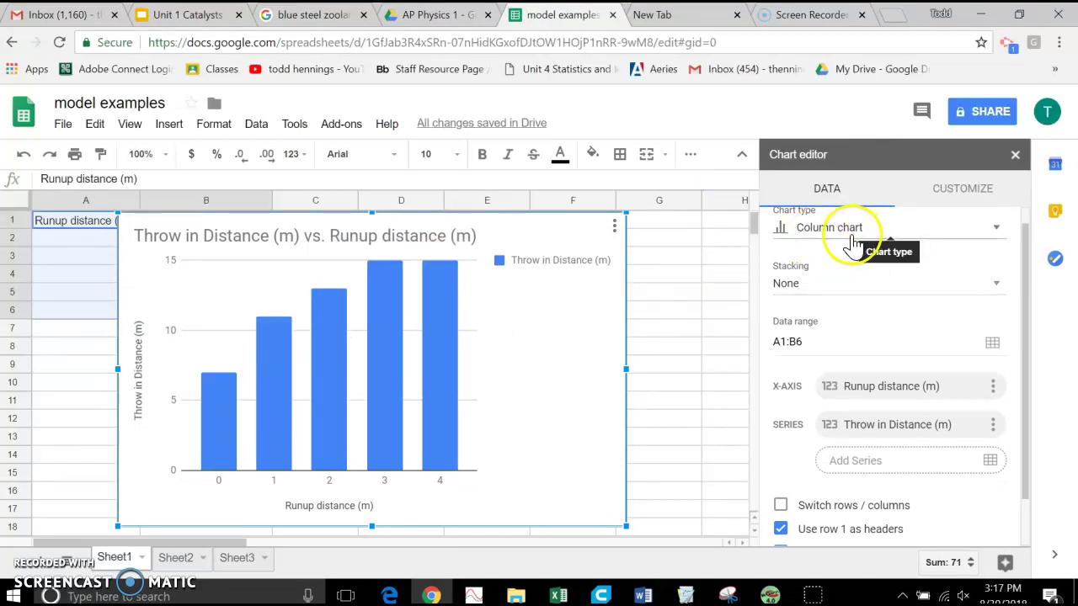
{"action": "scroll", "coordinate": [821, 245], "scroll_direction": "up", "scroll_amount": 1}
{"action": "left_click", "coordinate": [822, 254]}
{"action": "scroll", "coordinate": [807, 362], "scroll_direction": "down", "scroll_amount": 6}
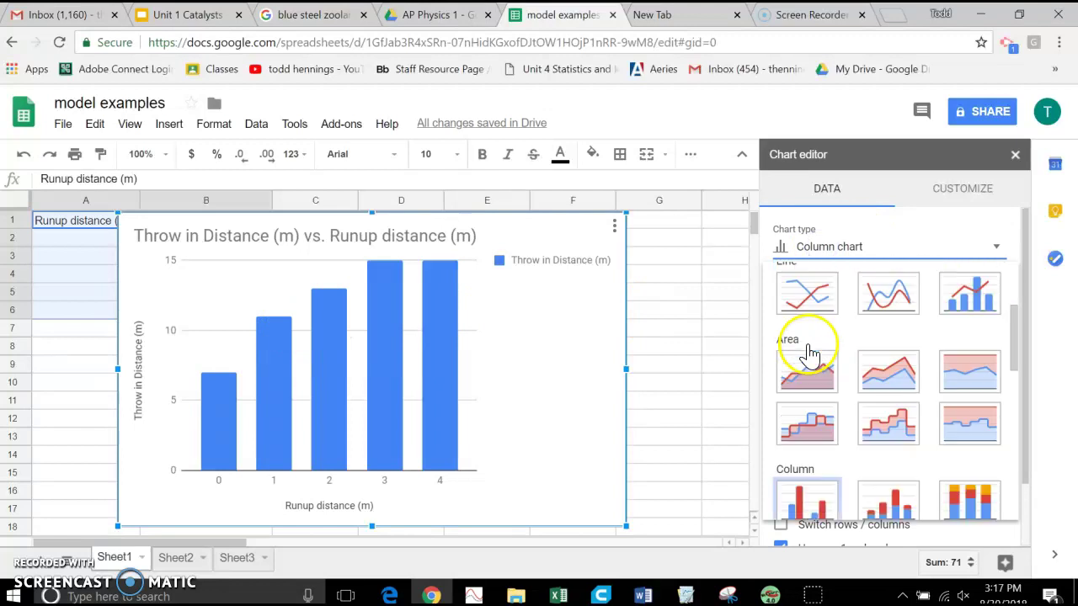
{"action": "left_click", "coordinate": [808, 386]}
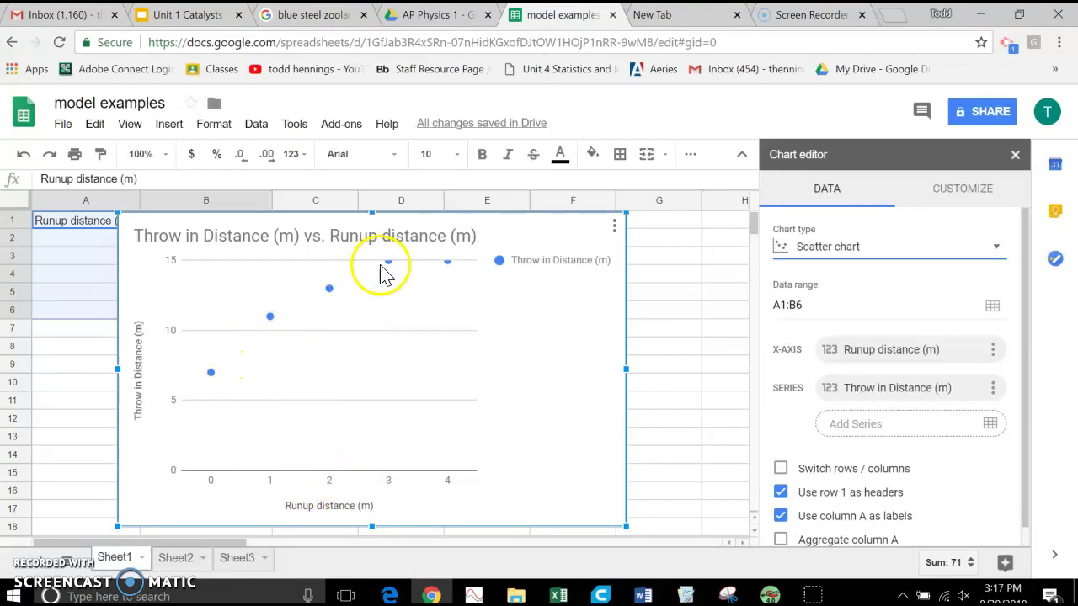
- Move the scatter chart sideways until the runup distance values in column A are uncovered
{"action": "mouse_move", "coordinate": [395, 268]}
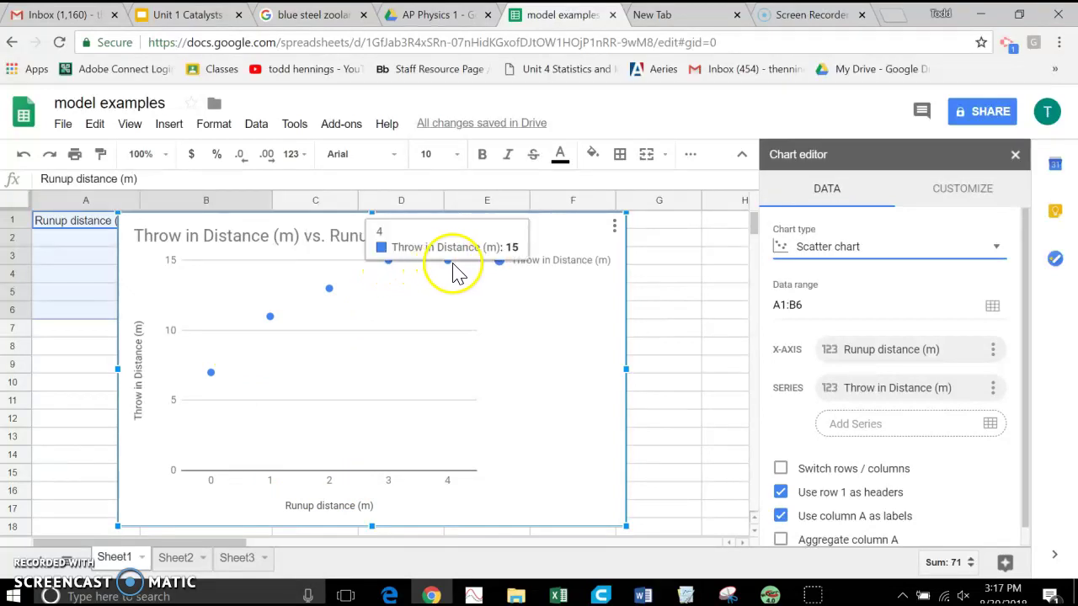
{"action": "mouse_move", "coordinate": [450, 269]}
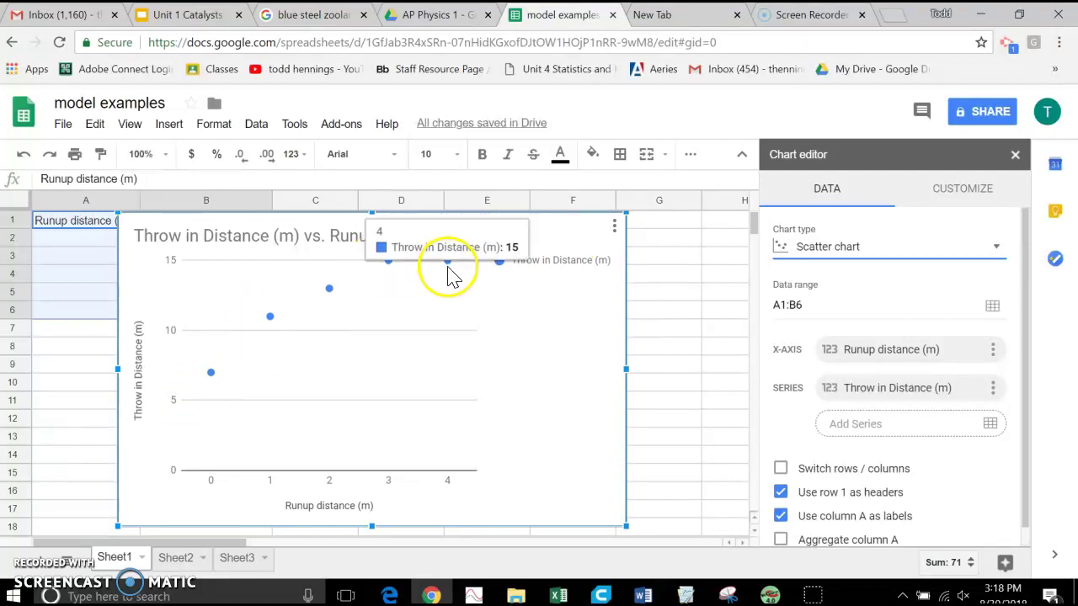
{"action": "left_click_drag", "start_coordinate": [419, 261], "coordinate": [428, 261]}
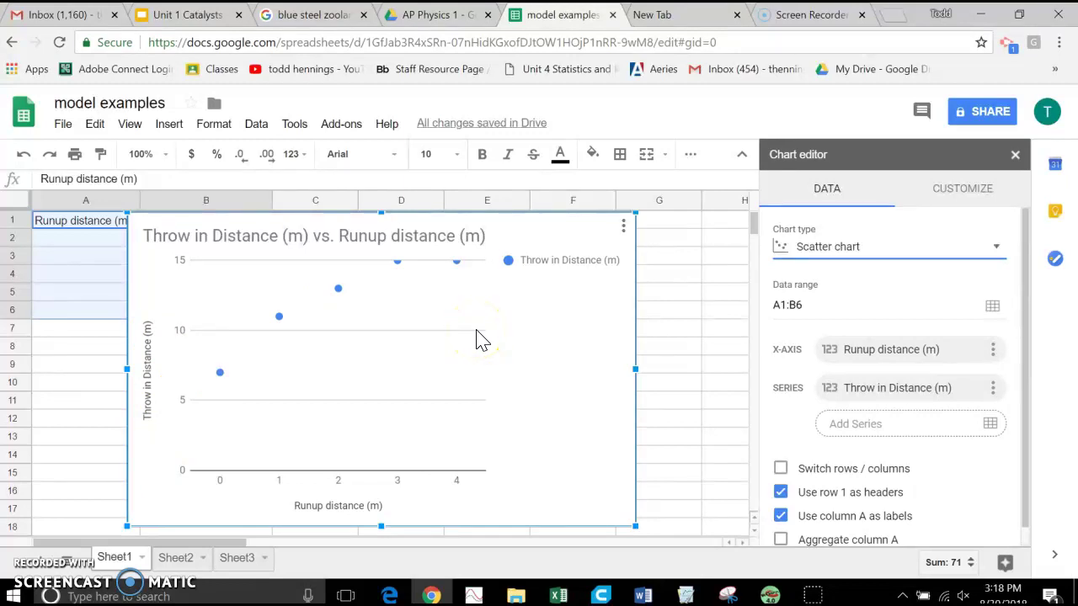
{"action": "left_click_drag", "start_coordinate": [356, 216], "coordinate": [416, 217]}
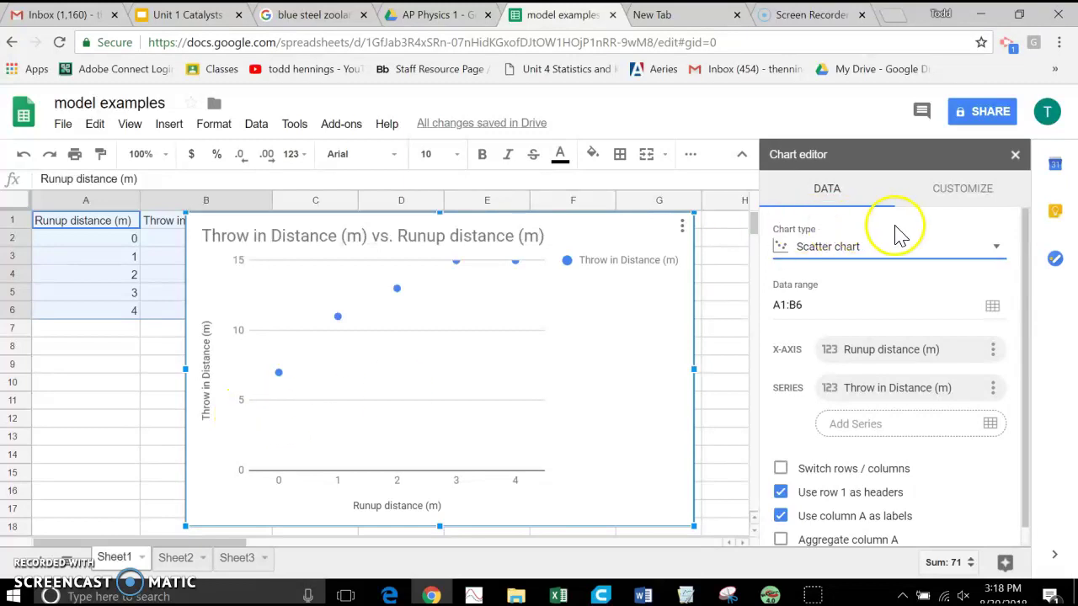
- Add a trendline to the Throw in Distance (m) series and set its type to Polynomial
{"action": "left_click", "coordinate": [951, 194]}
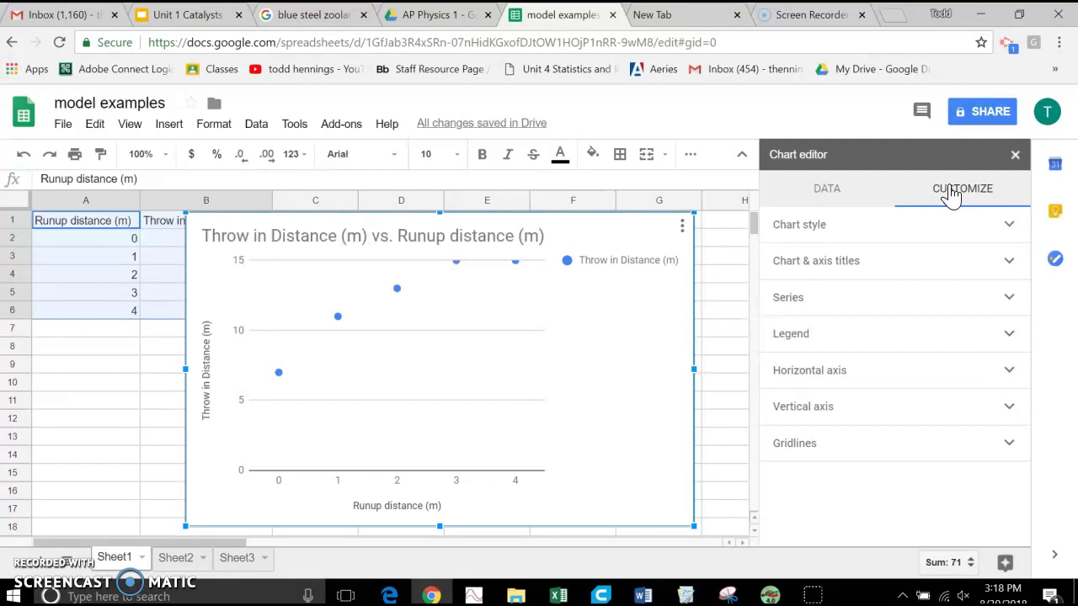
{"action": "left_click", "coordinate": [828, 301]}
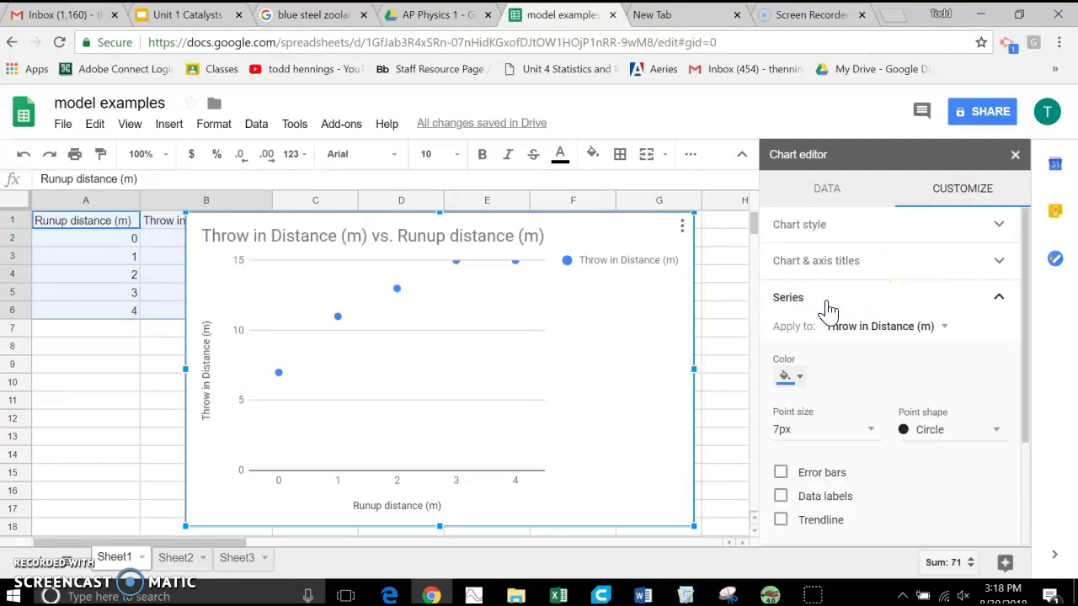
{"action": "scroll", "coordinate": [829, 310], "scroll_direction": "down", "scroll_amount": 1}
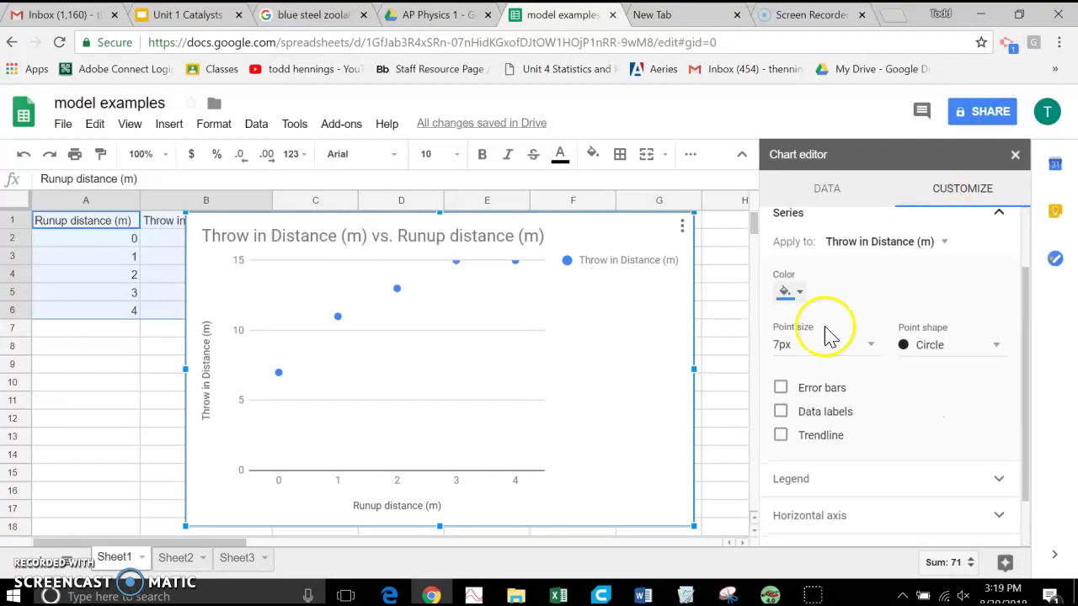
{"action": "left_click", "coordinate": [781, 437]}
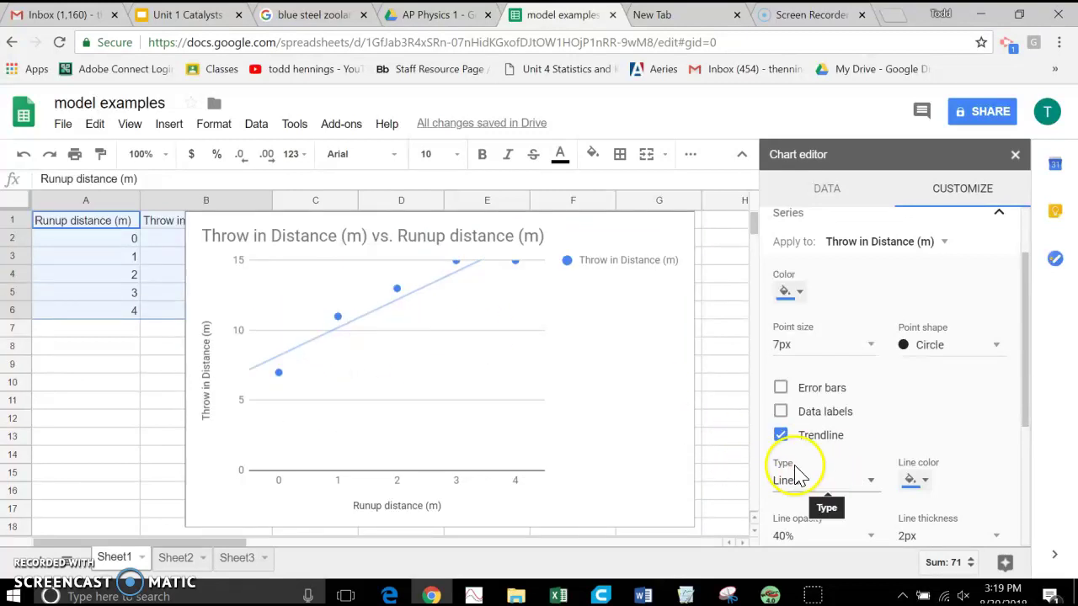
{"action": "left_click", "coordinate": [868, 481]}
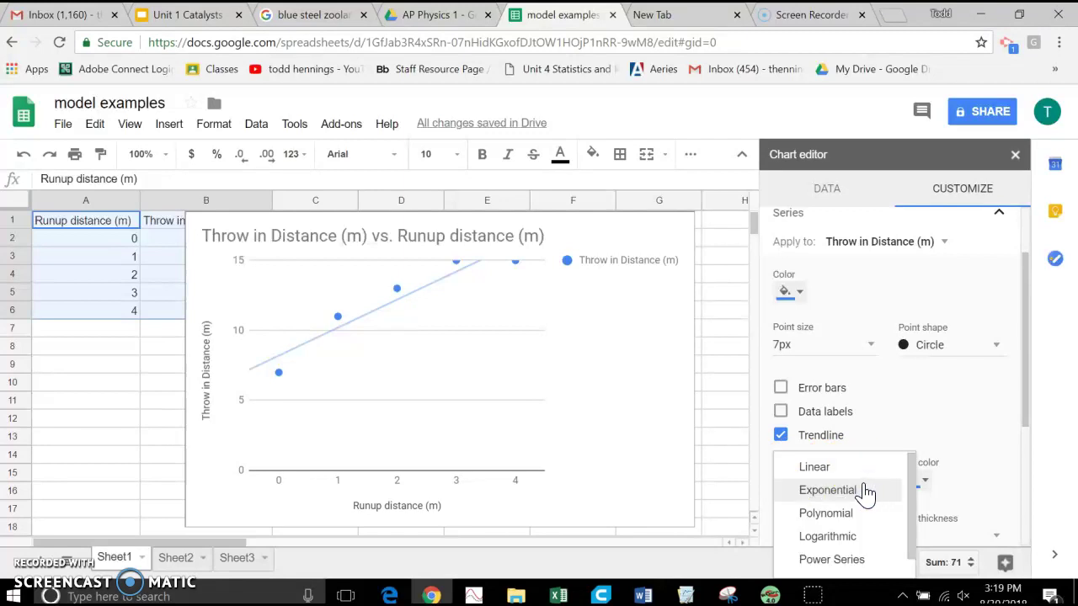
{"action": "left_click", "coordinate": [850, 515]}
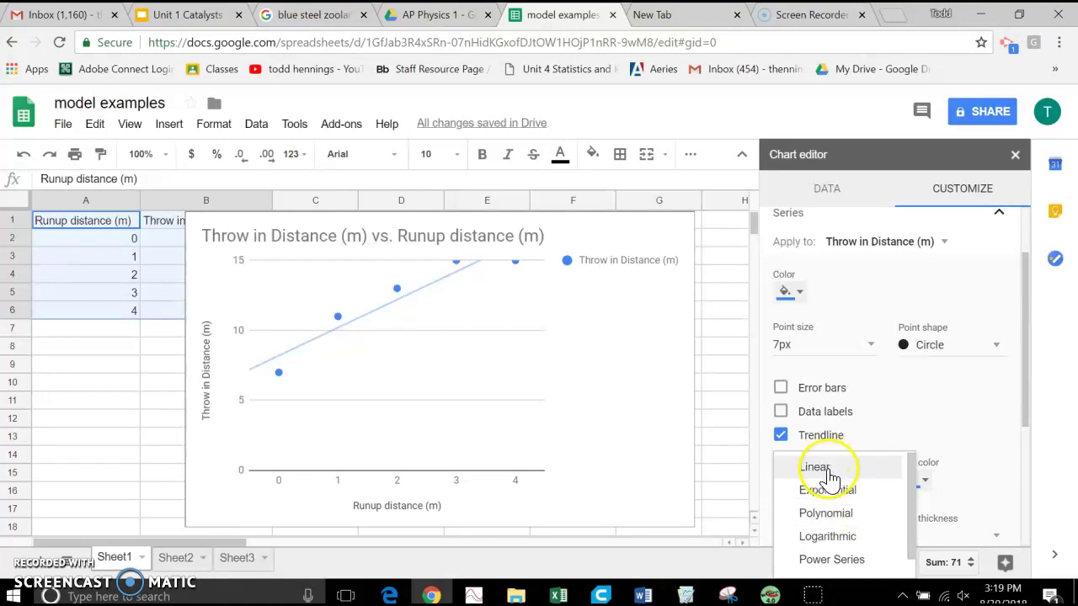
{"action": "left_click", "coordinate": [834, 516]}
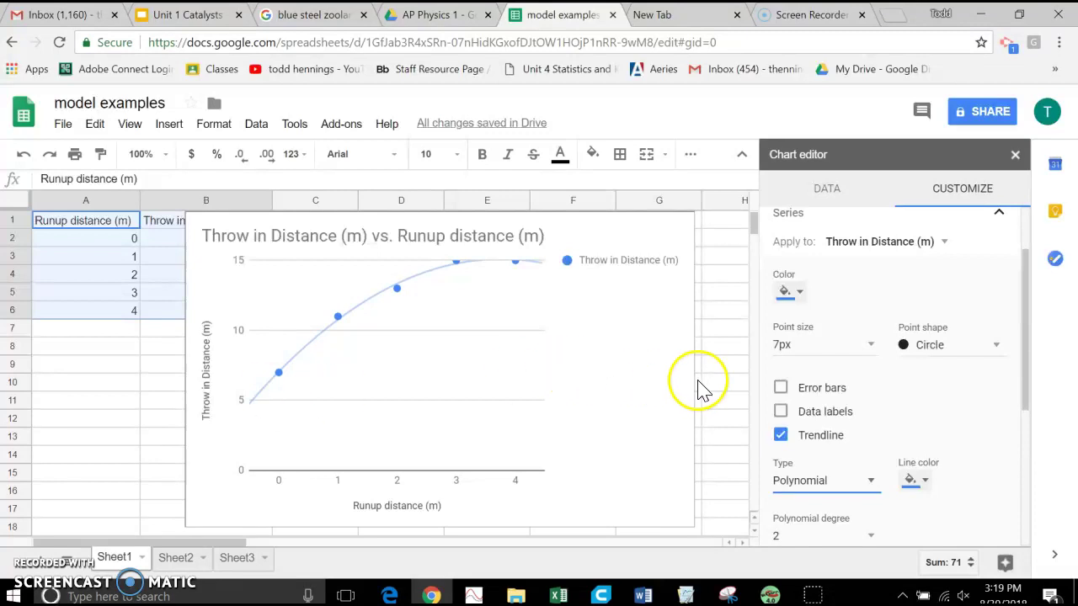
- Show the R² value for the polynomial trendline
{"action": "left_click_drag", "start_coordinate": [1028, 289], "coordinate": [1038, 360]}
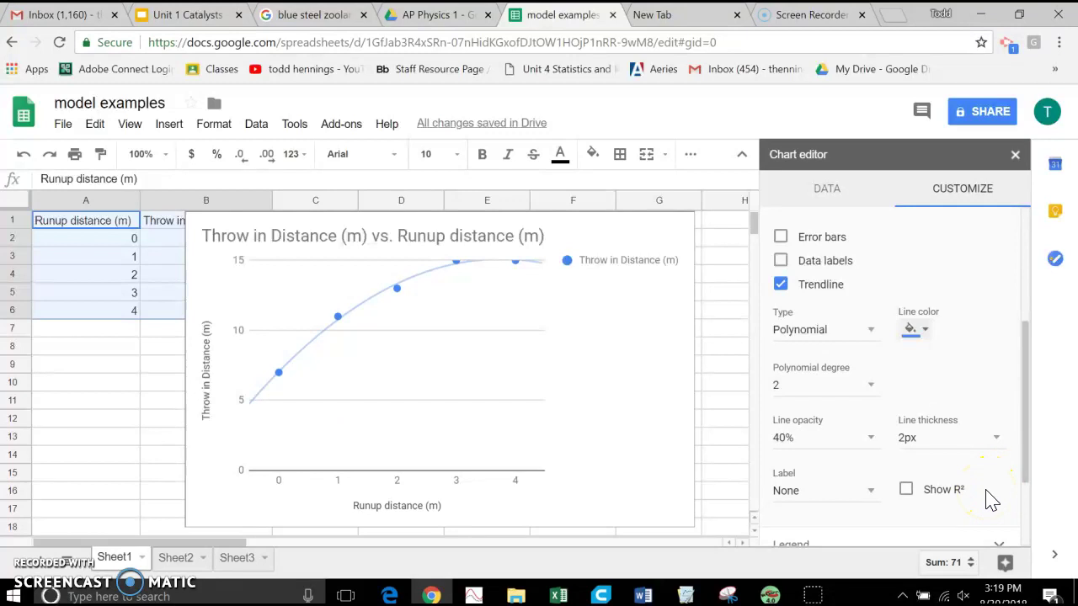
{"action": "left_click", "coordinate": [906, 493]}
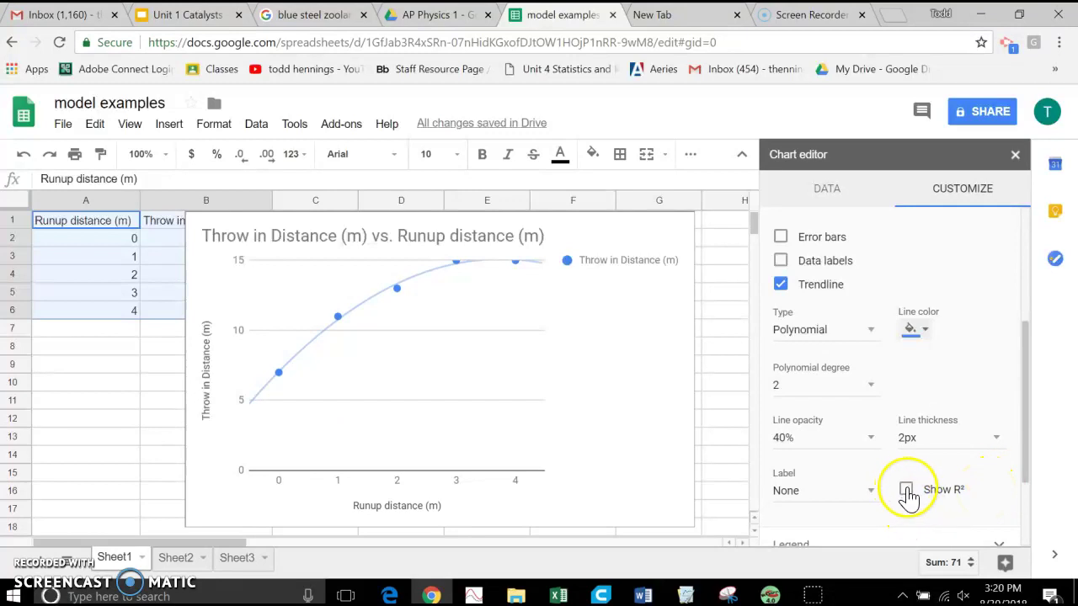
{"action": "left_click", "coordinate": [906, 493]}
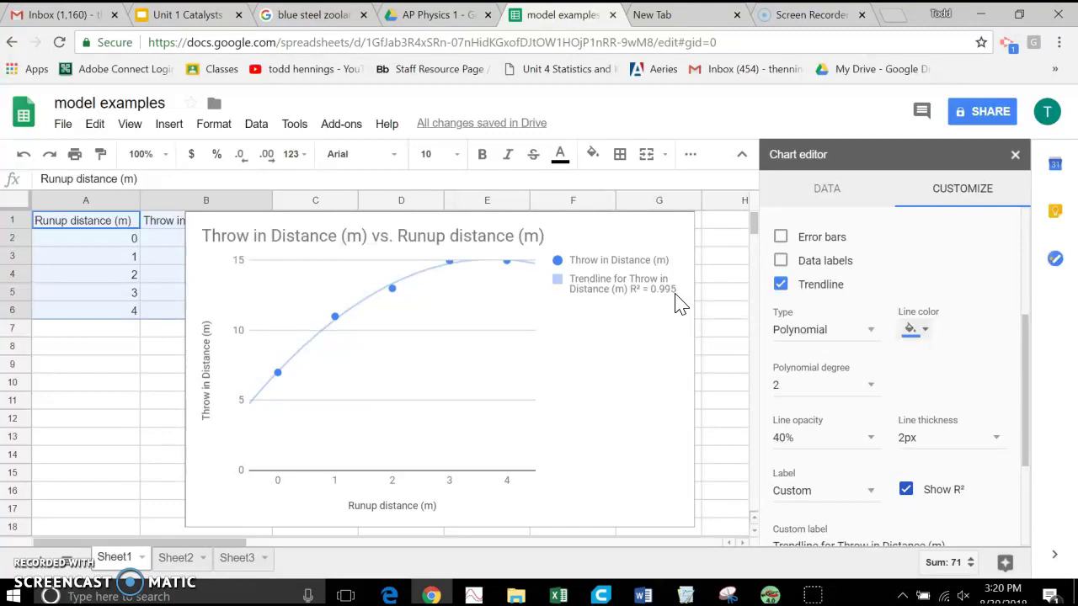
- Compare the trendline fits by switching the type to Linear and back to Polynomial
{"action": "left_click", "coordinate": [869, 333]}
{"action": "left_click", "coordinate": [832, 271]}
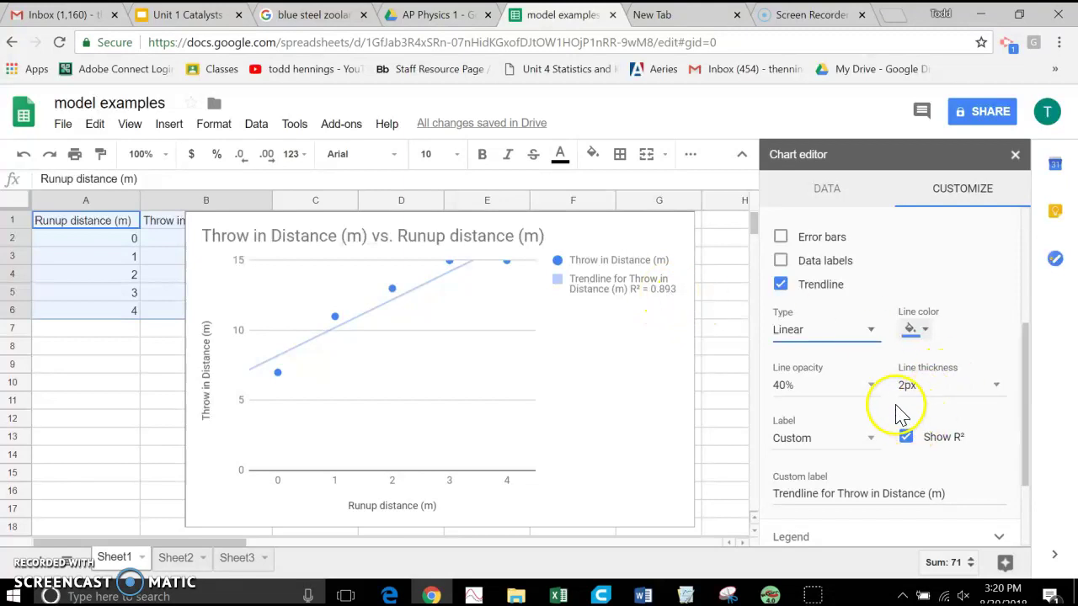
{"action": "left_click", "coordinate": [869, 334]}
{"action": "left_click", "coordinate": [831, 362]}
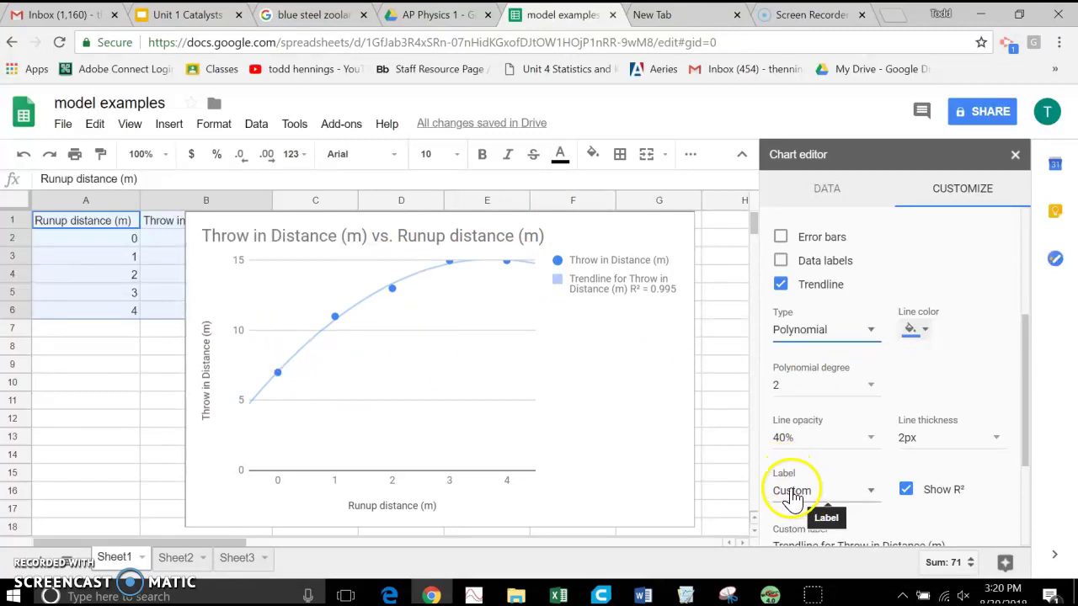
- Set the trendline's label to Use Equation
{"action": "left_click", "coordinate": [871, 497]}
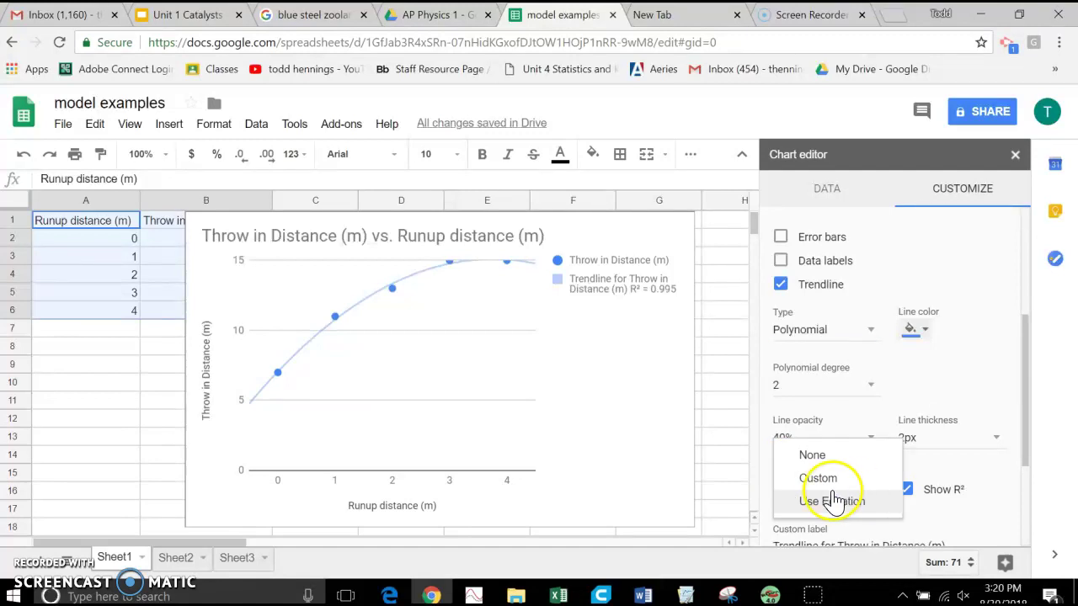
{"action": "left_click", "coordinate": [832, 501]}
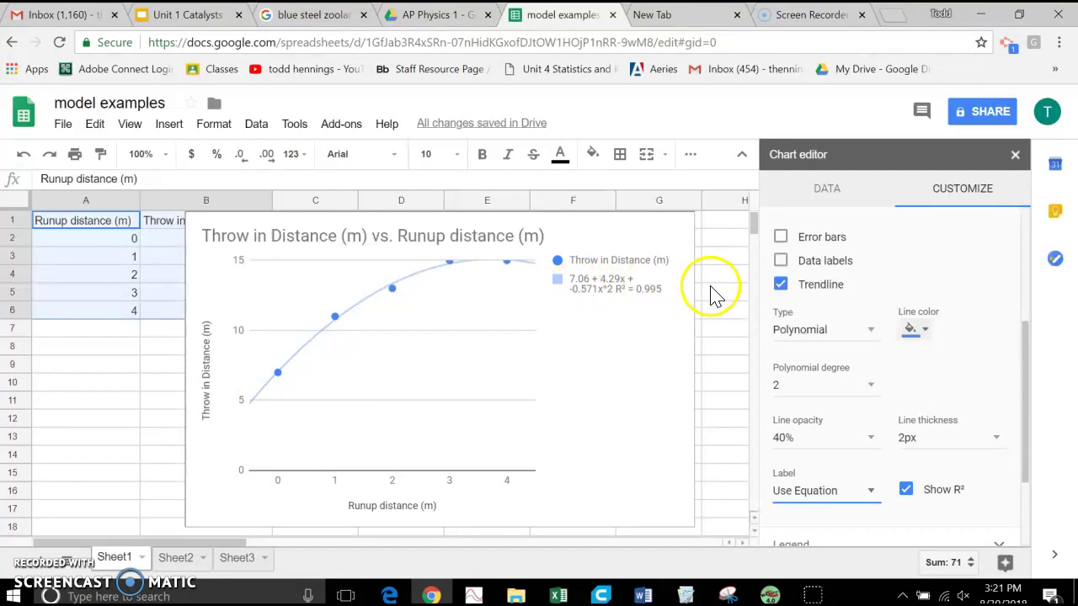
- Set the chart legend's position to Top
{"action": "scroll", "coordinate": [863, 360], "scroll_direction": "down", "scroll_amount": 1}
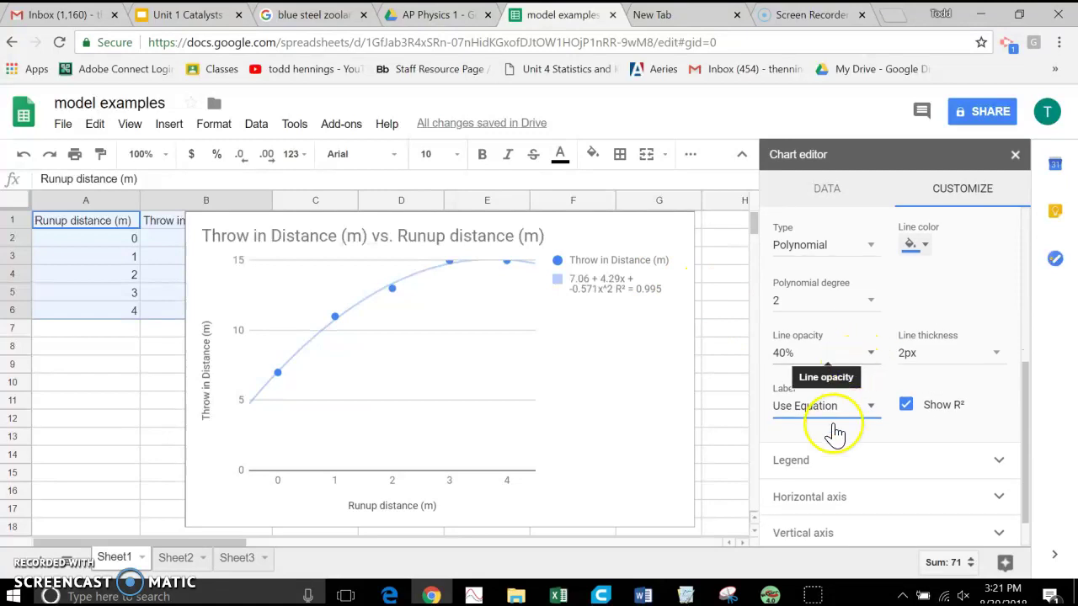
{"action": "left_click", "coordinate": [791, 461]}
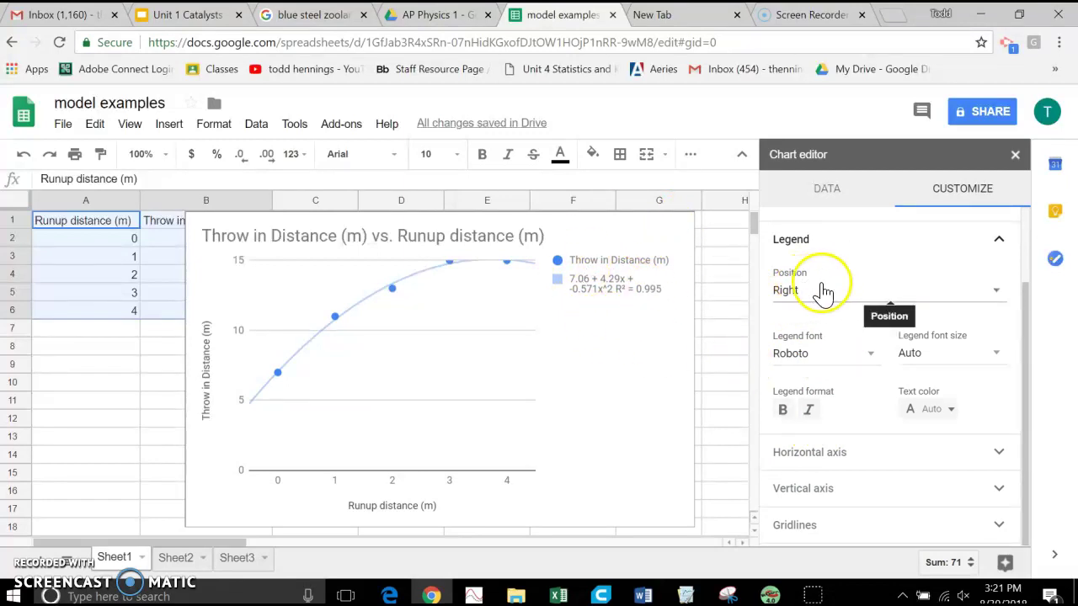
{"action": "left_click", "coordinate": [994, 292]}
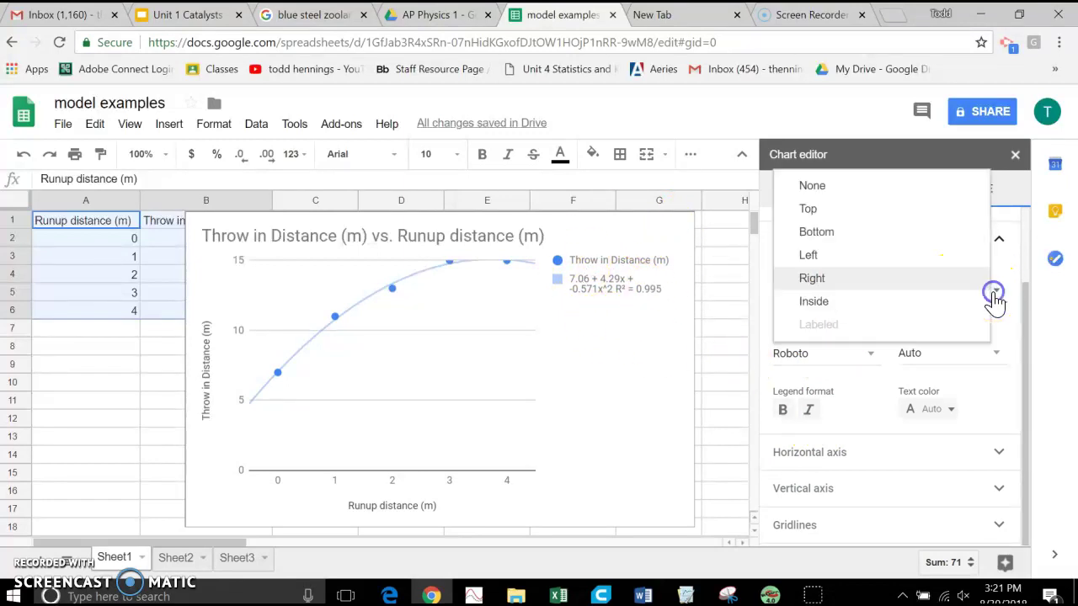
{"action": "left_click", "coordinate": [808, 211]}
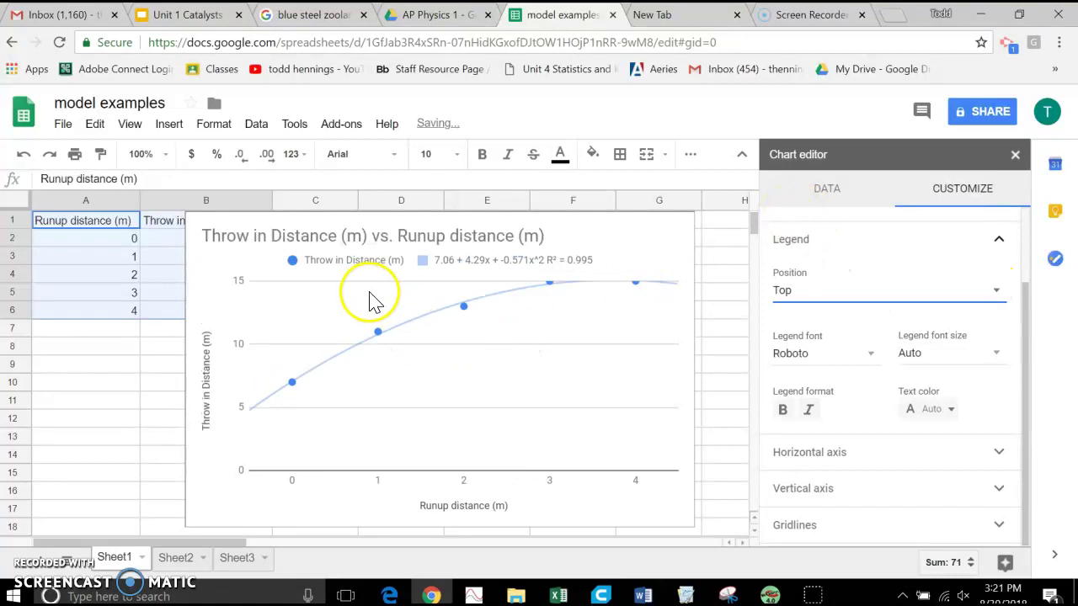
- Examine the polynomial trendline's equation and R² value in the legend against the plotted points and axis titles
{"action": "left_click", "coordinate": [425, 283]}
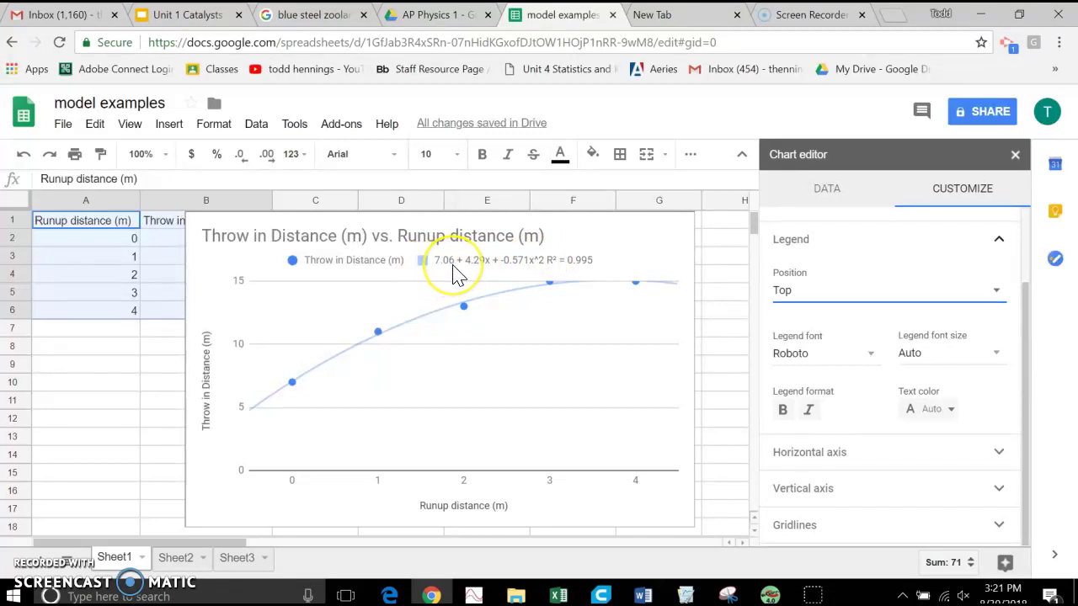
{"action": "left_click", "coordinate": [552, 268]}
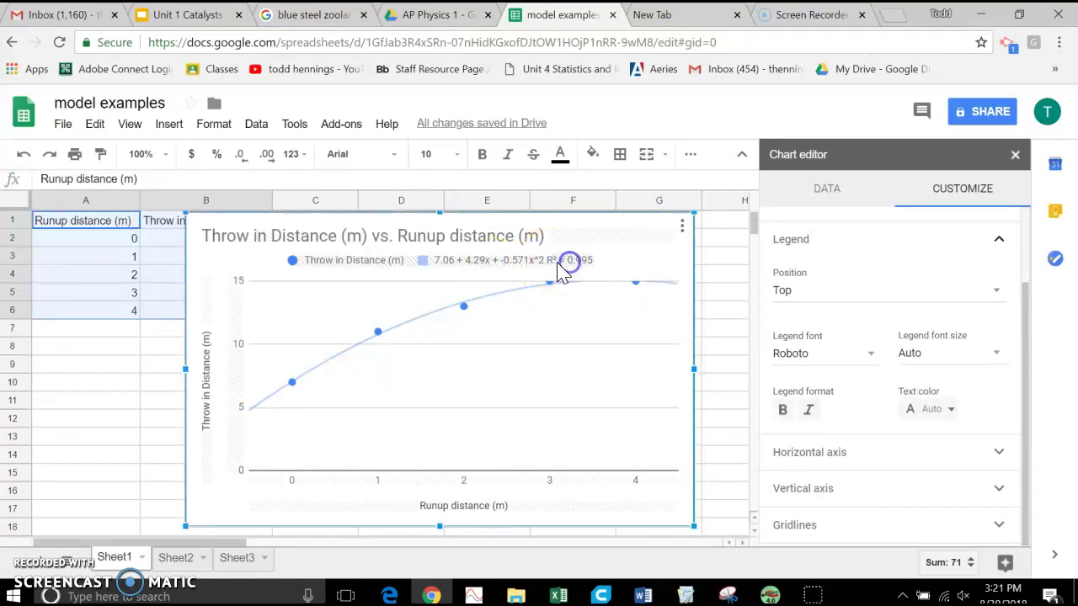
{"action": "left_click", "coordinate": [551, 268]}
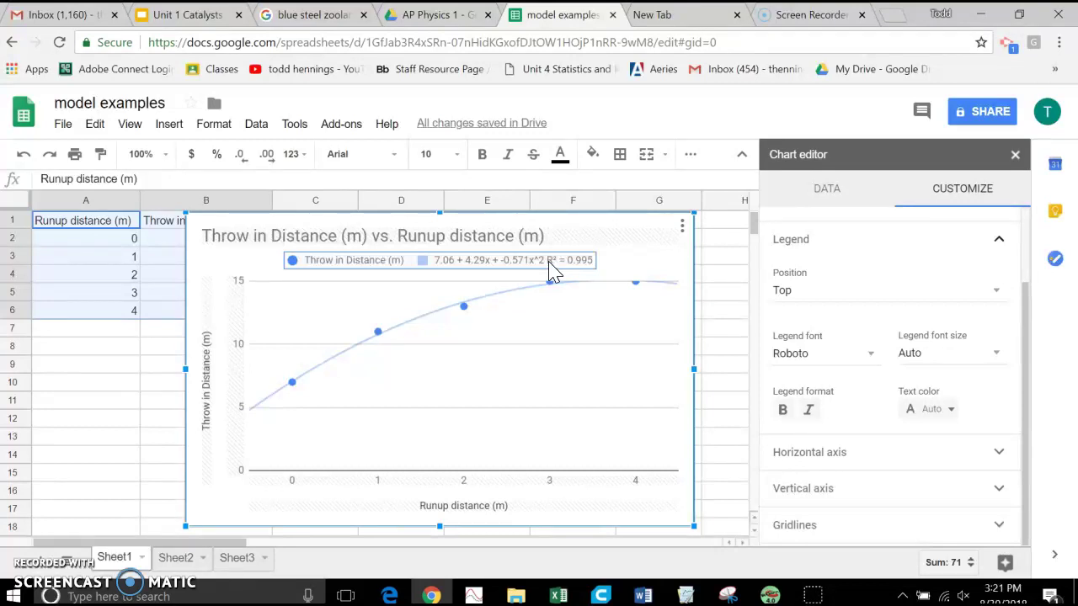
{"action": "left_click", "coordinate": [512, 283]}
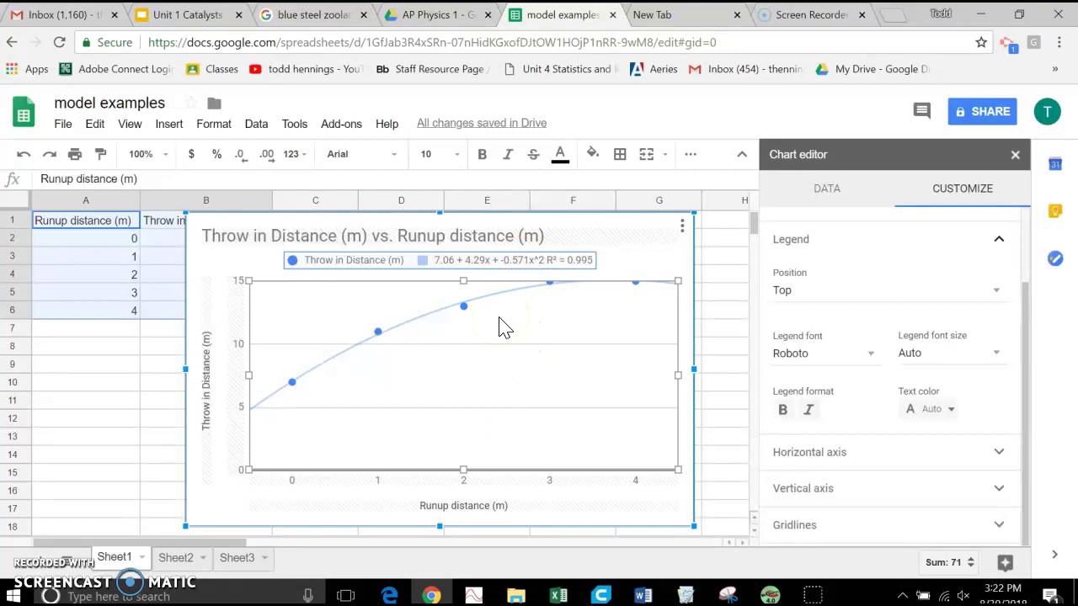
{"action": "left_click", "coordinate": [480, 295]}
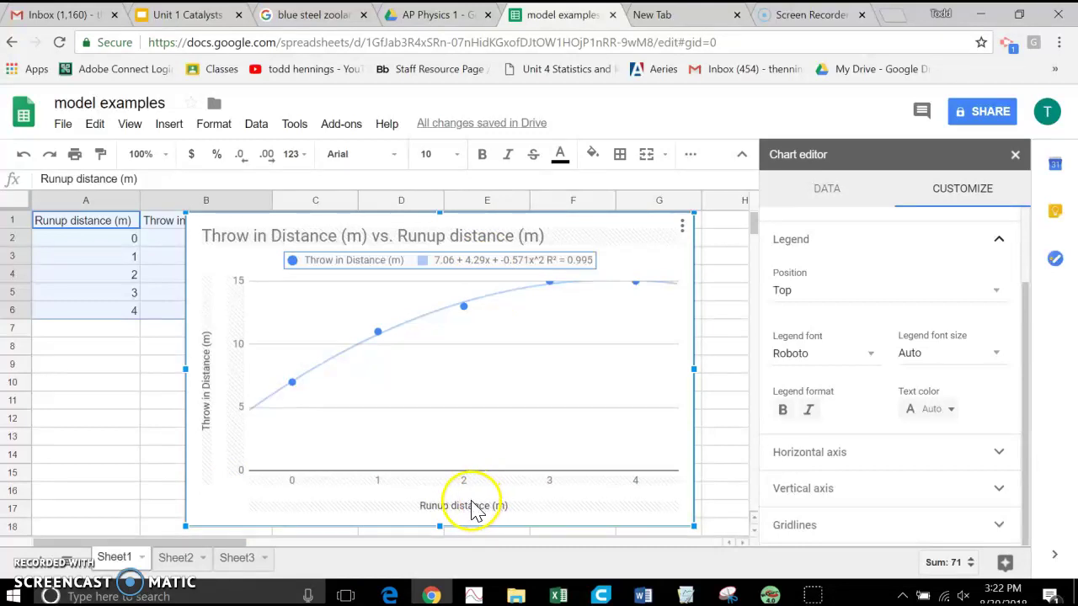
{"action": "left_click", "coordinate": [452, 339]}
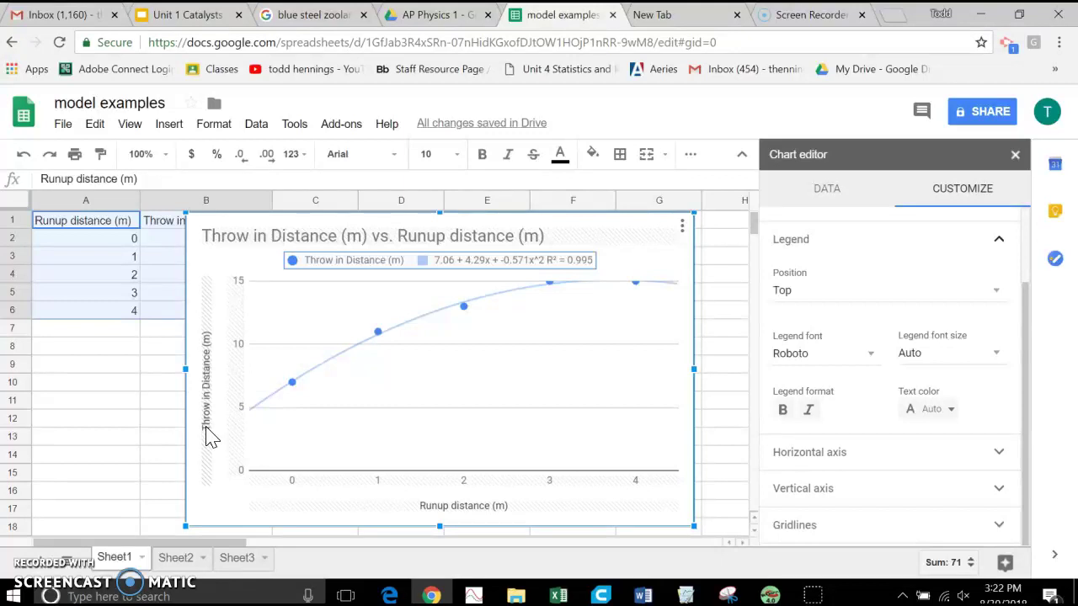
{"action": "left_click", "coordinate": [445, 410]}
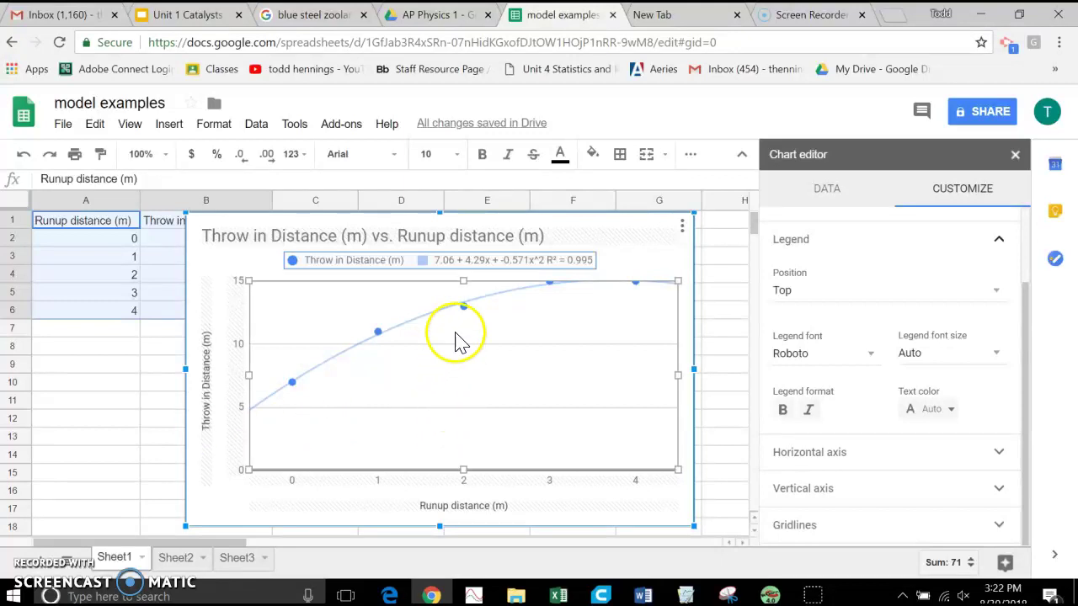
{"action": "left_click", "coordinate": [495, 262]}
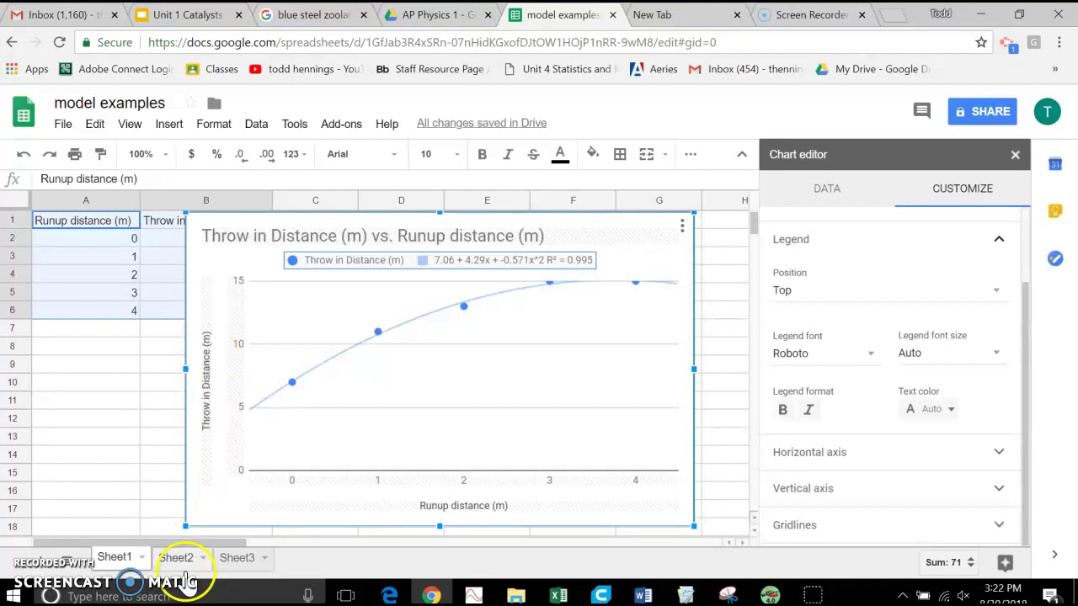
- Review the throw in distance charts and their trendline fits on Sheet2 and Sheet3
{"action": "left_click", "coordinate": [177, 560]}
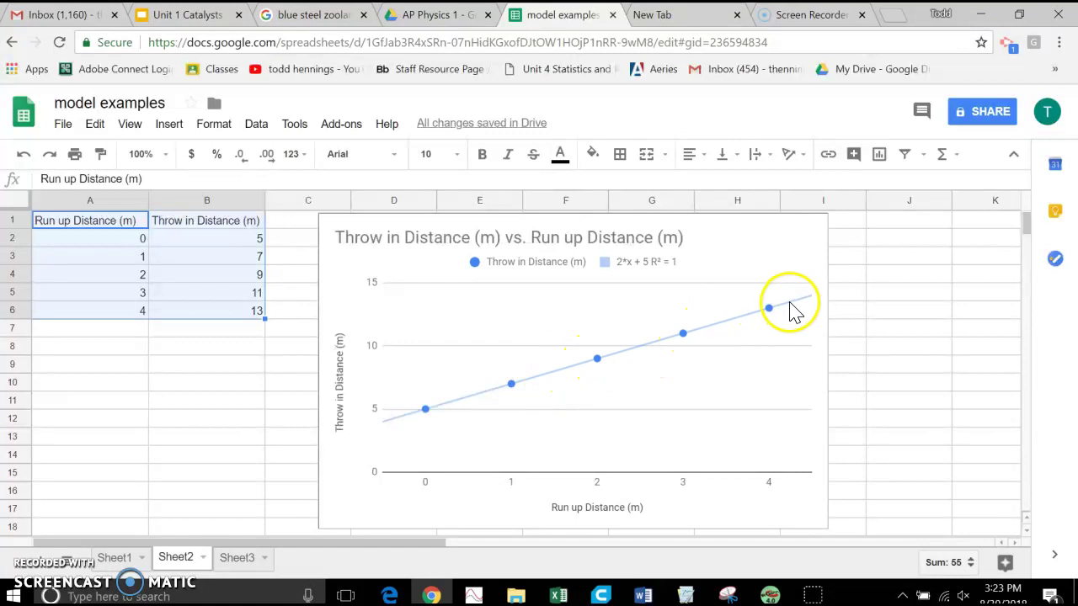
{"action": "left_click", "coordinate": [239, 558]}
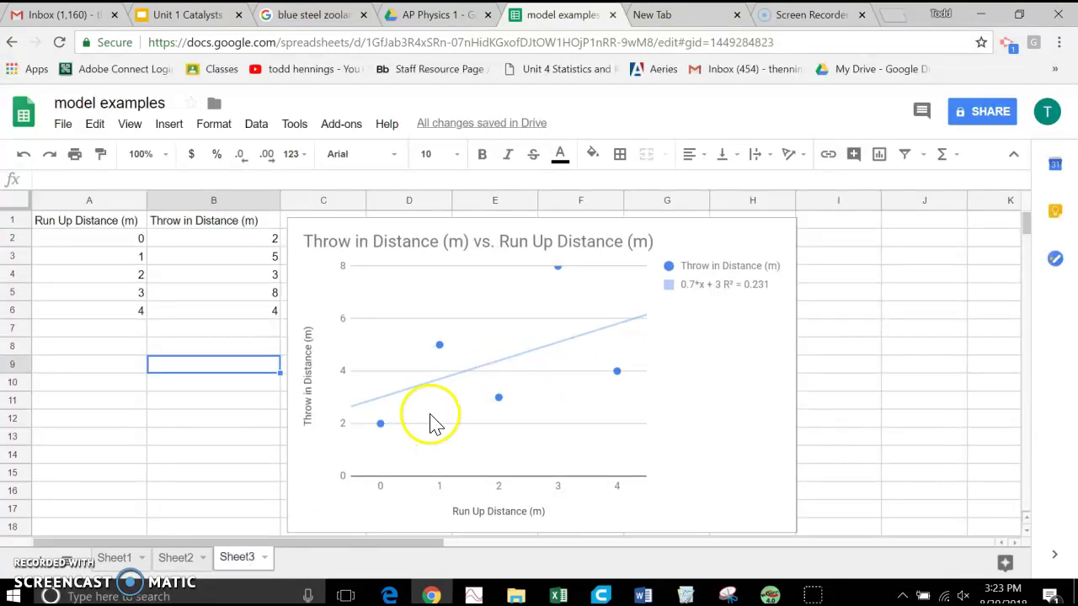